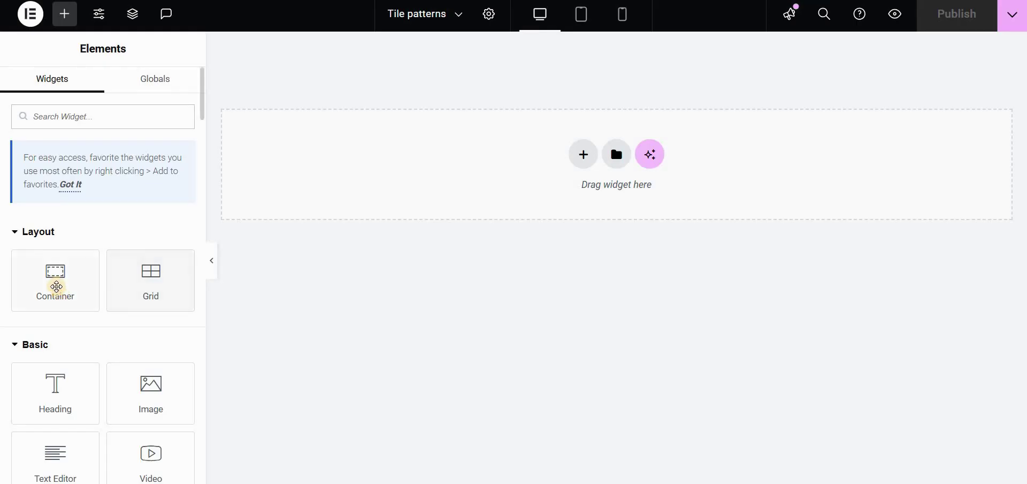
- Add a container to the Tile patterns page with a minimum height of 100 vh
left_click_drag(55, 279, 365, 175)
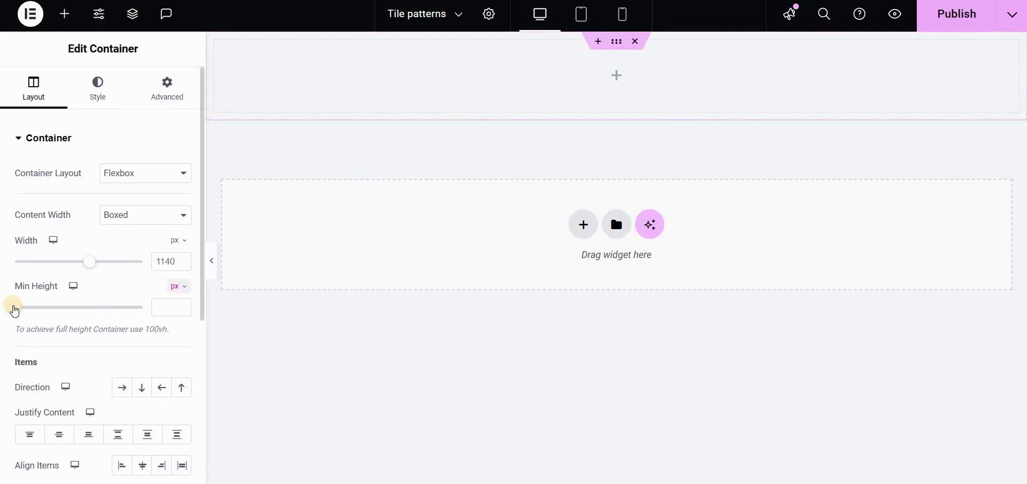
left_click(181, 287)
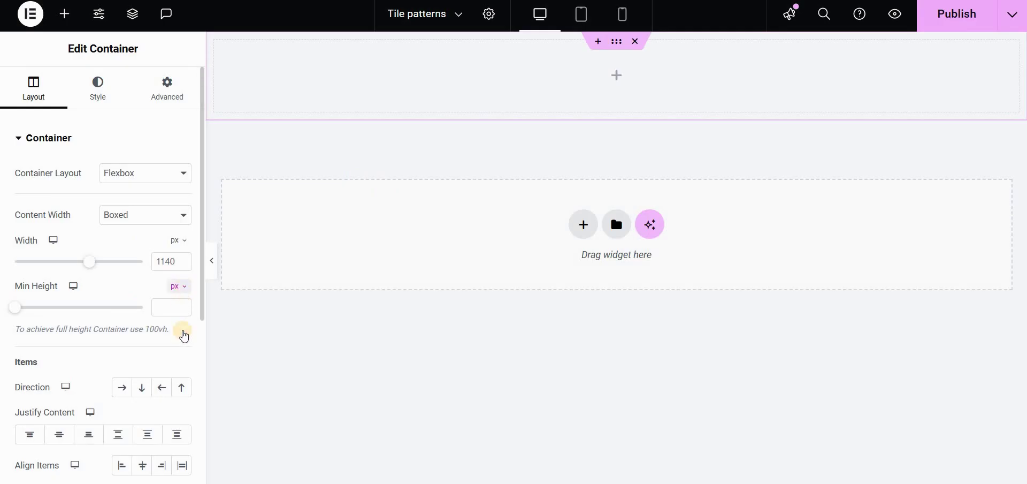
left_click(178, 352)
left_click(164, 308)
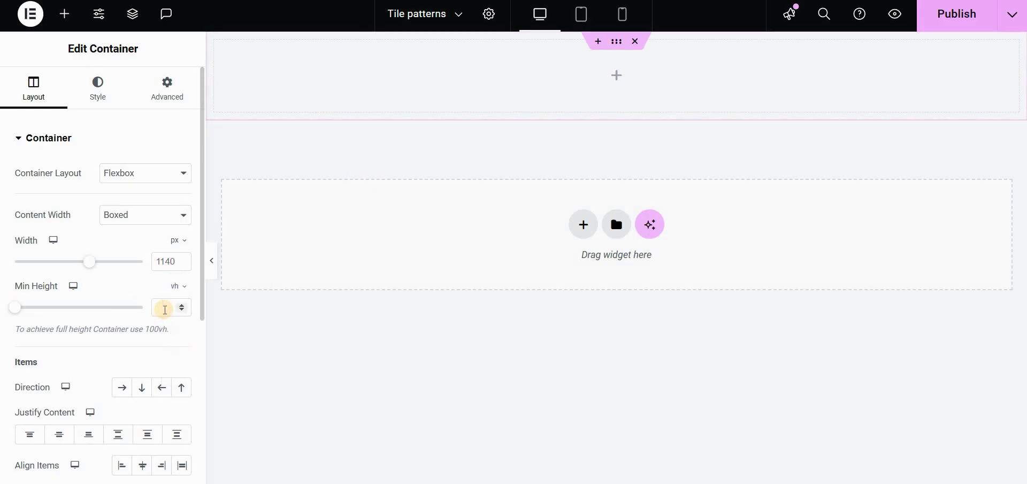
type("100")
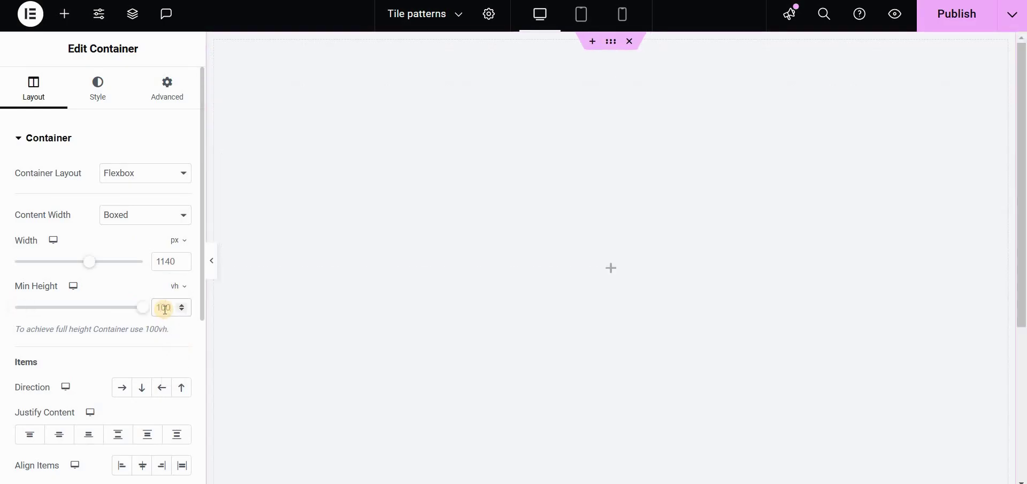
left_click(97, 96)
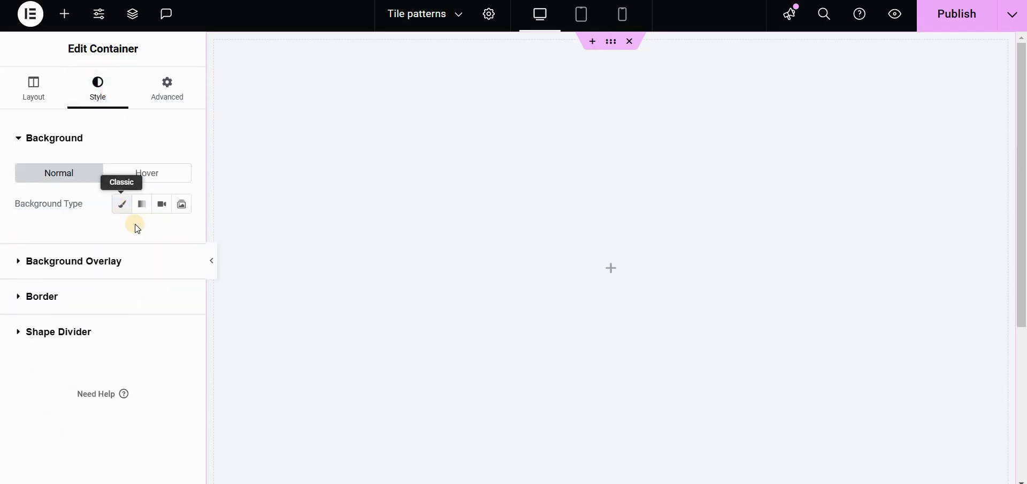
- Set the flower image from the Media Library as the container's background
left_click(147, 310)
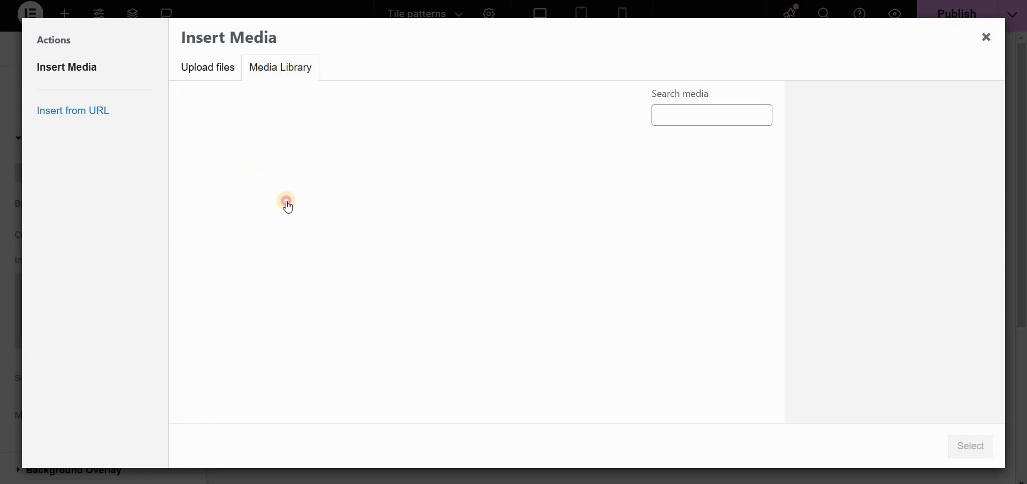
left_click(288, 205)
left_click(971, 446)
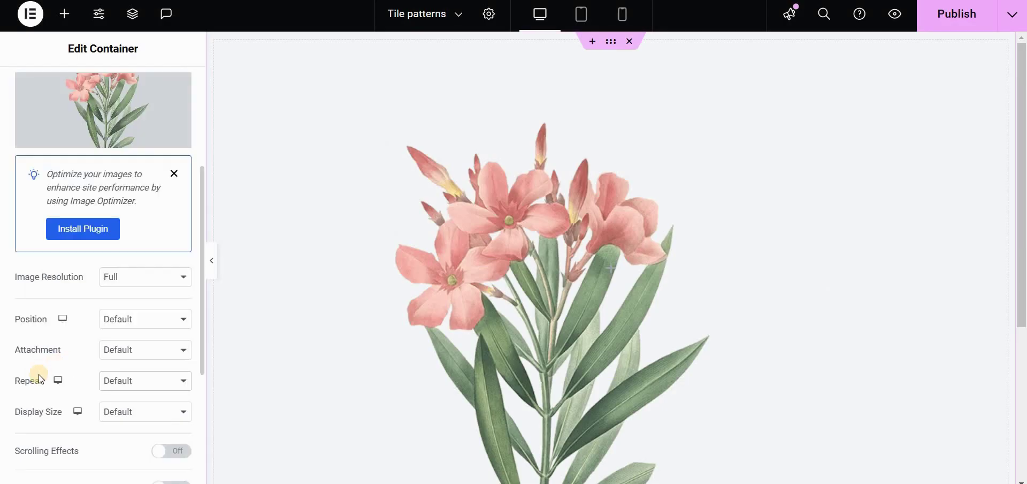
- Make the flower background repeat at a custom size of 9% width
left_click(128, 383)
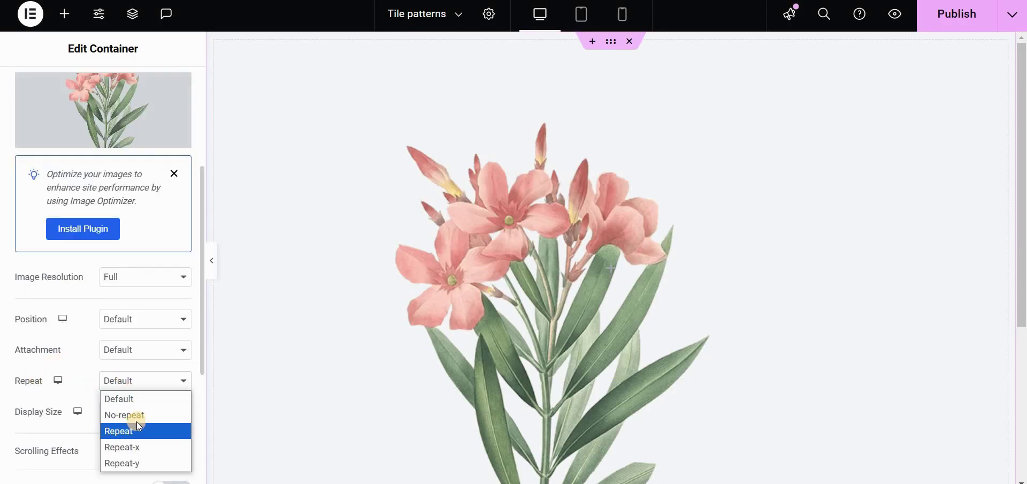
left_click(137, 430)
left_click(134, 412)
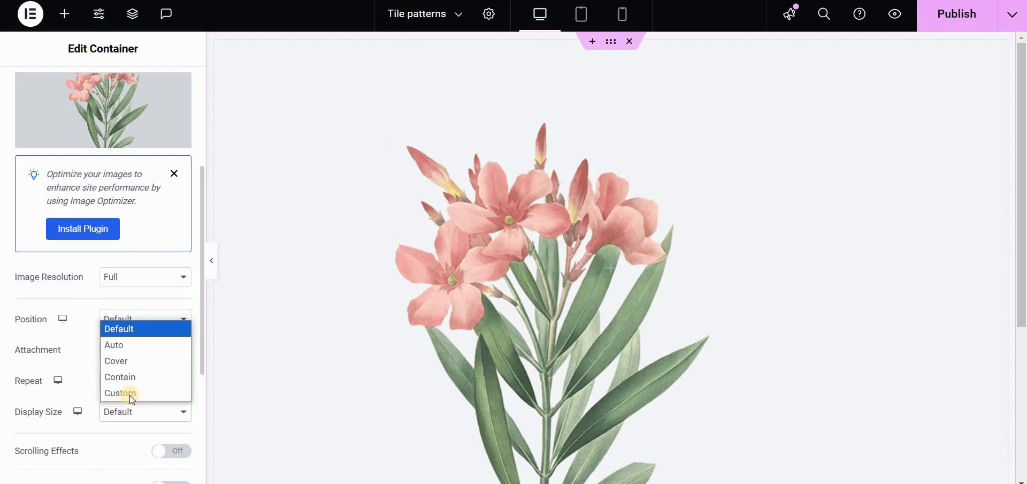
left_click(130, 395)
scroll(138, 393, "down", 1)
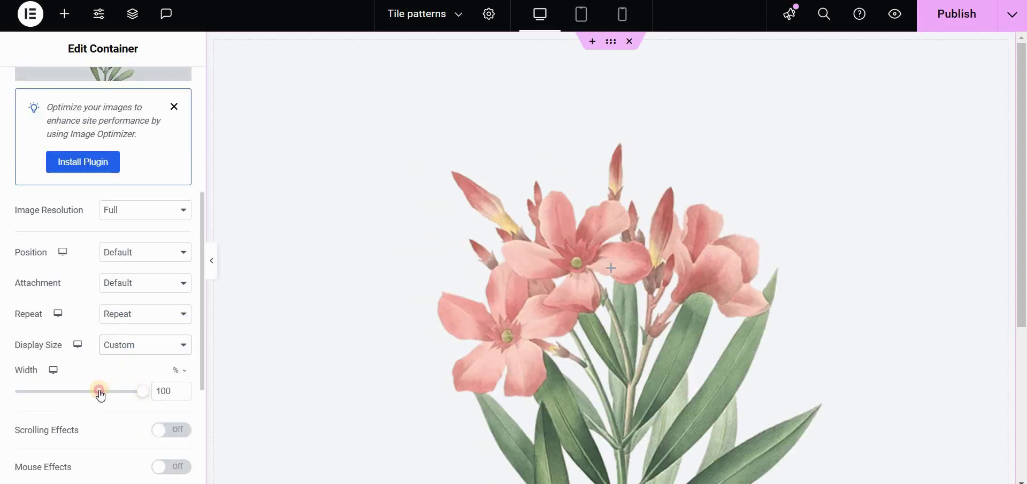
left_click_drag(100, 395, 25, 391)
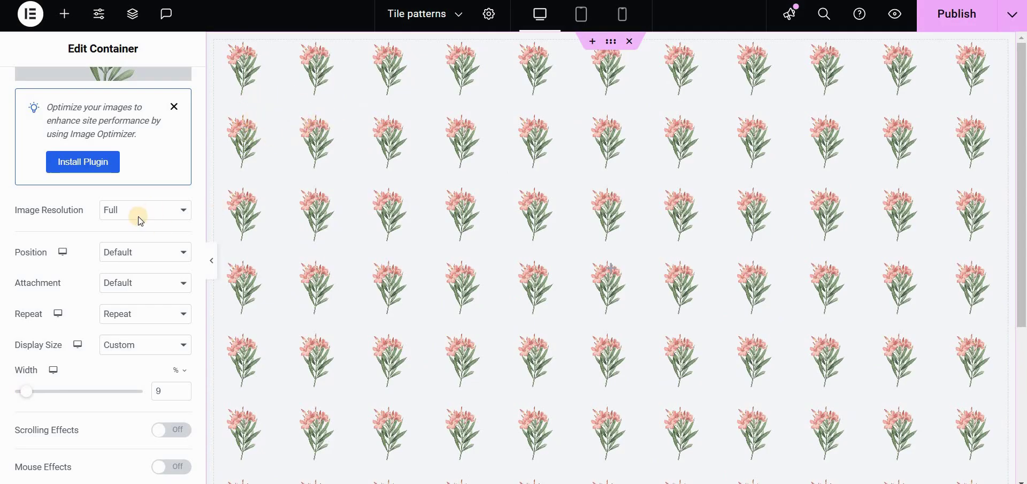
- Delete the flower background image and open the Advanced tab's Custom CSS editor
scroll(171, 225, "up", 5)
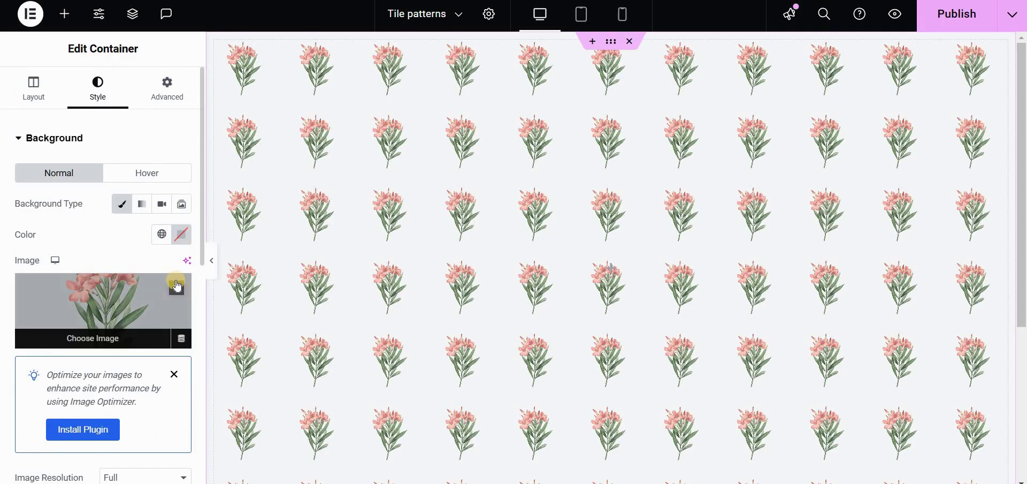
left_click(179, 281)
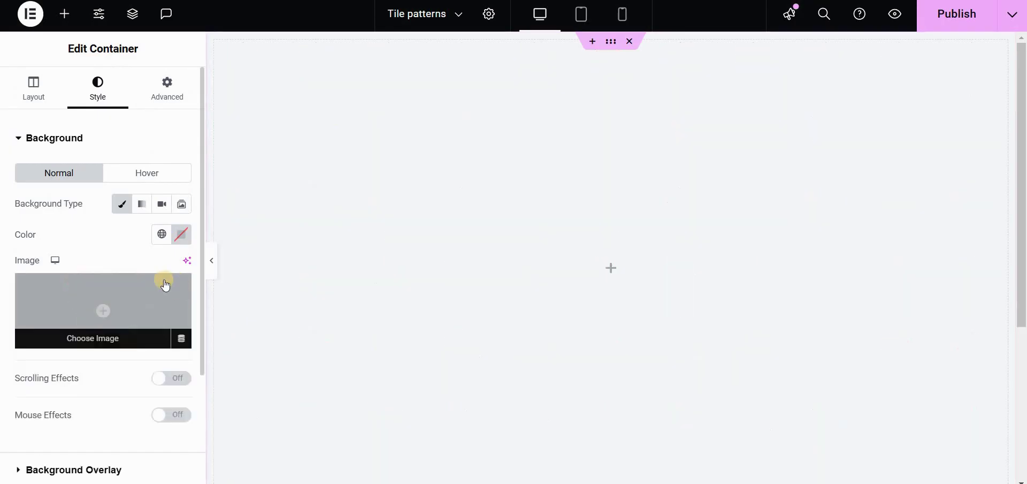
left_click(165, 86)
scroll(96, 378, "down", 7)
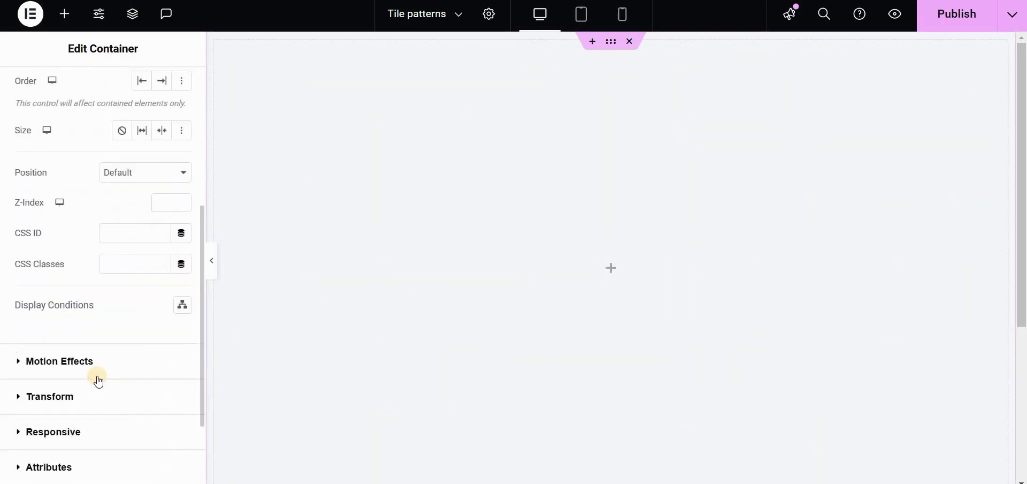
left_click(56, 381)
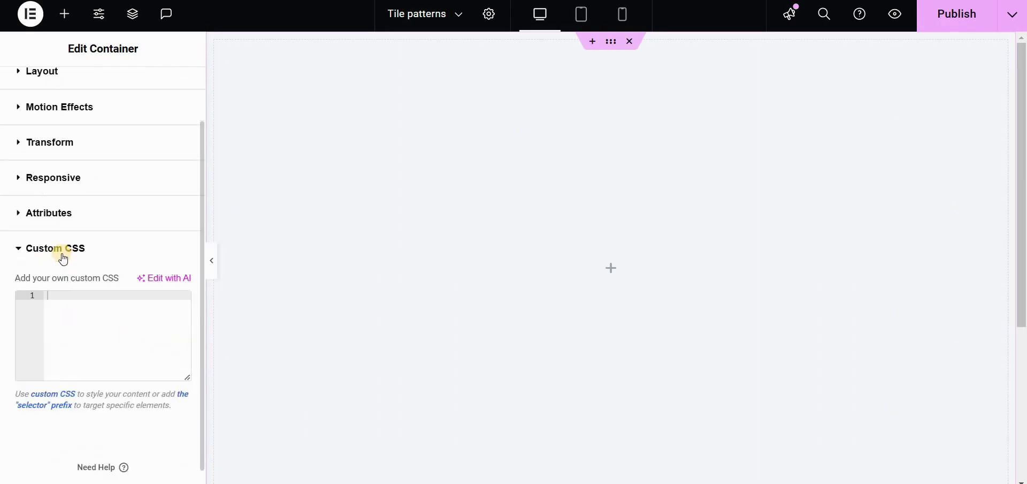
left_click(107, 317)
- Start a selector rule with a background-image url() holding the pasted flower image URL
type("selec")
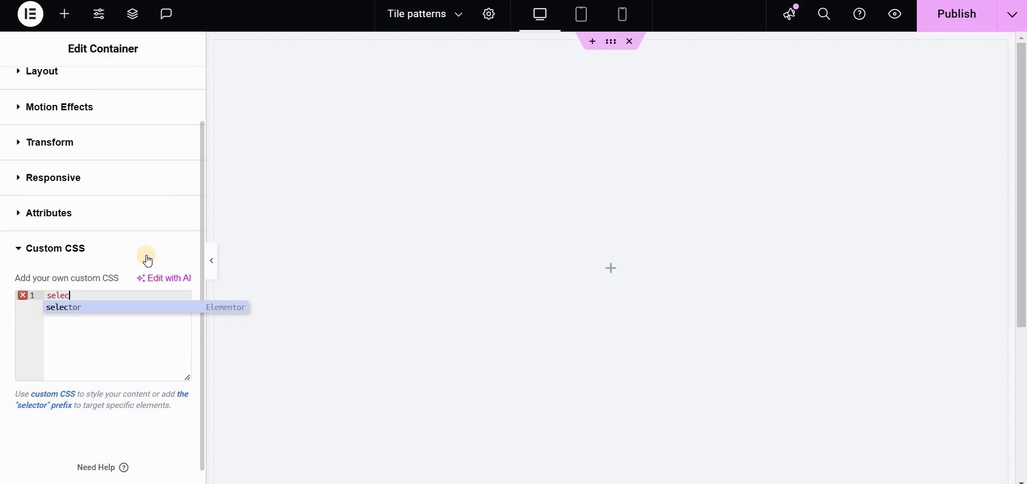
type("tor{")
key("Return")
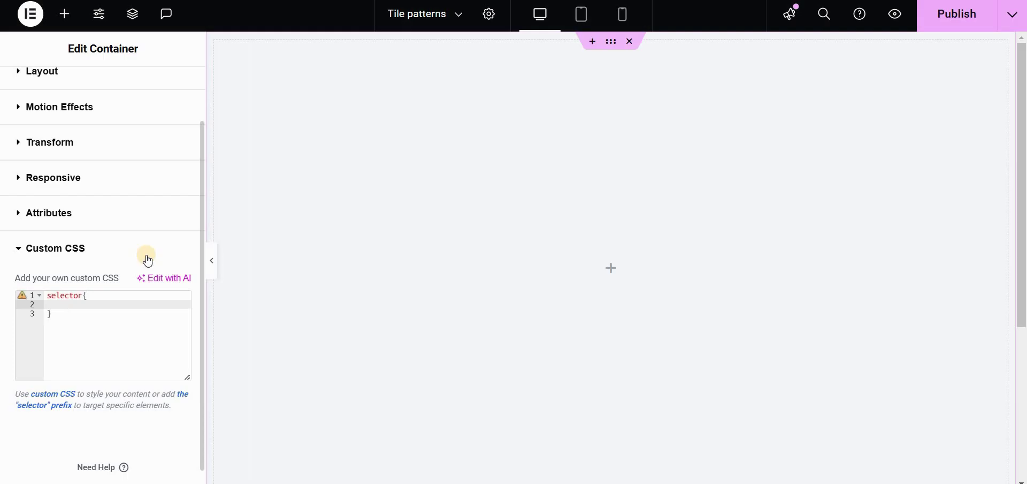
type("background")
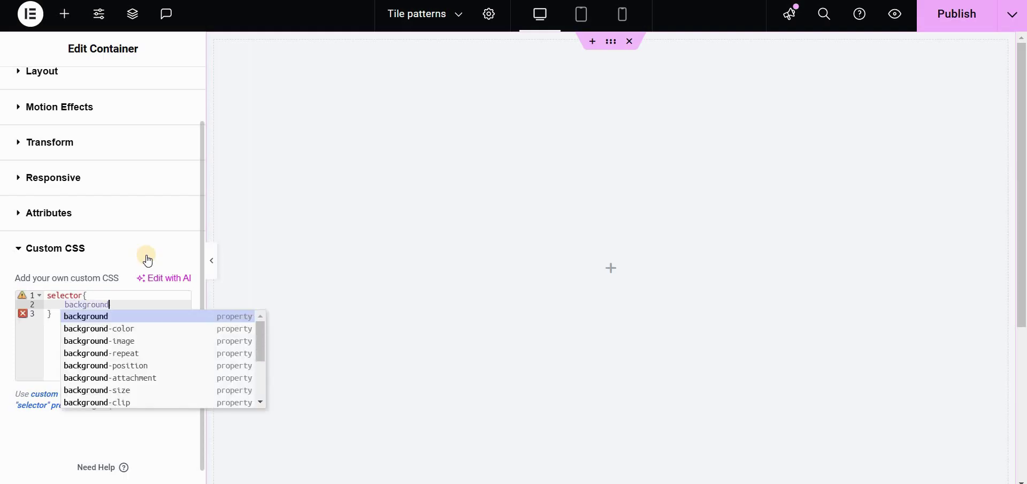
type("-image")
key("Return")
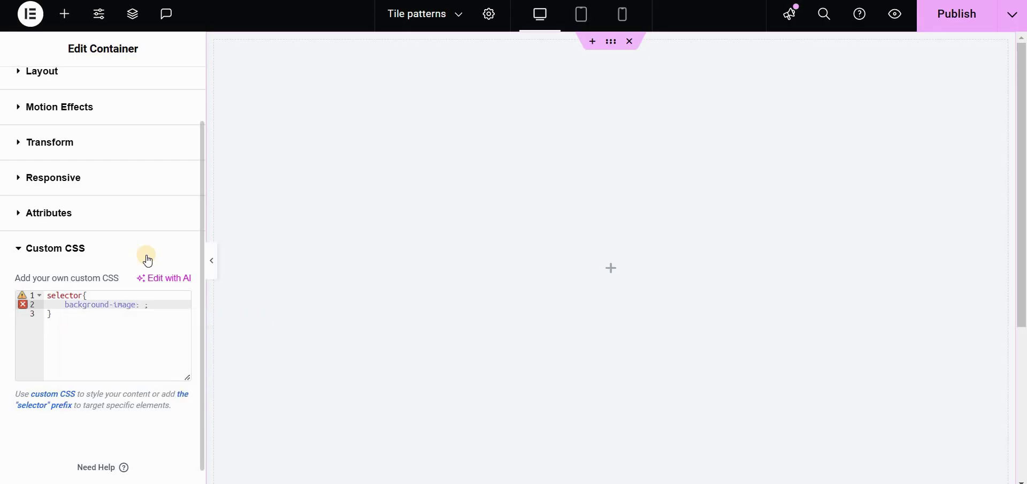
type("url('")
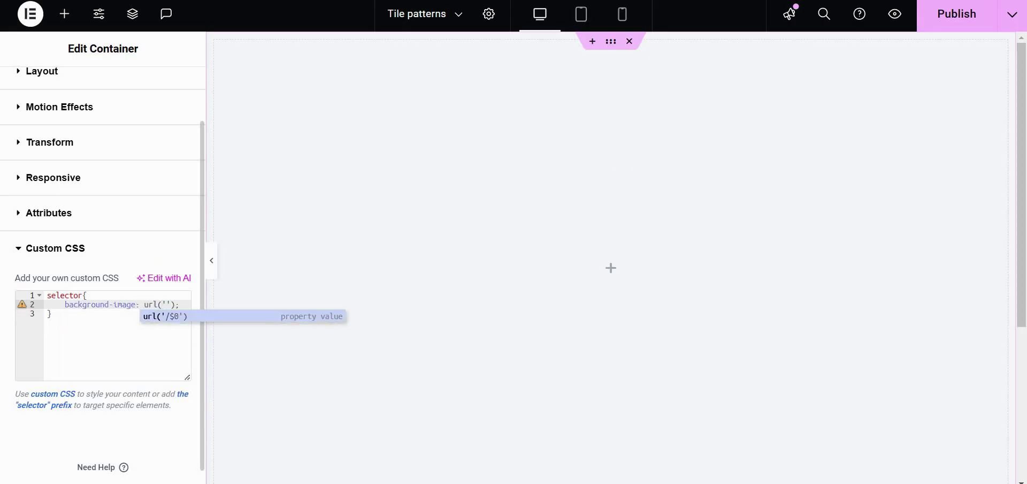
type("https://anaitboyajyan.com/wp-content/uploads/2024/12/vintage-plant-pattern-900px-min.png")
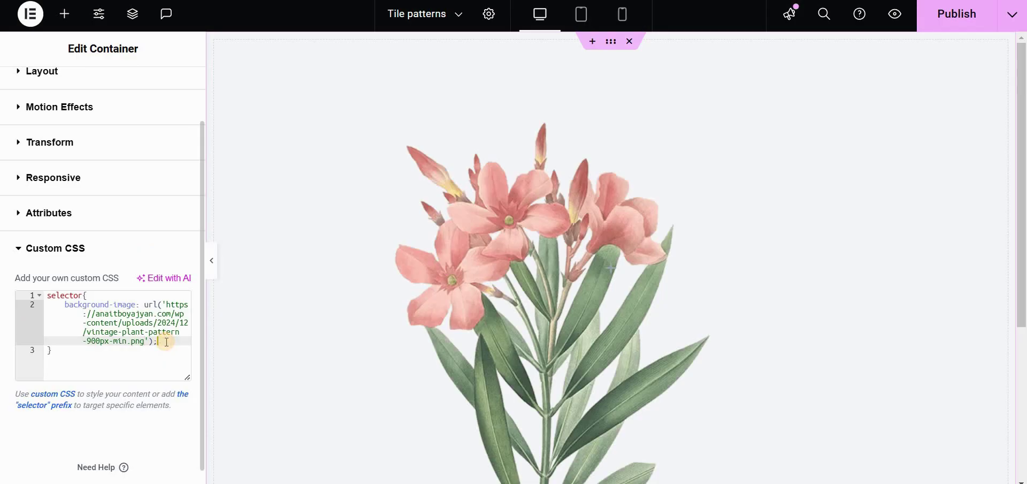
- Duplicate the url value to add a second vintage-plant-pattern-900px-min.png background layer
left_click(154, 341)
key("Return")
left_click_drag(145, 304, 155, 340)
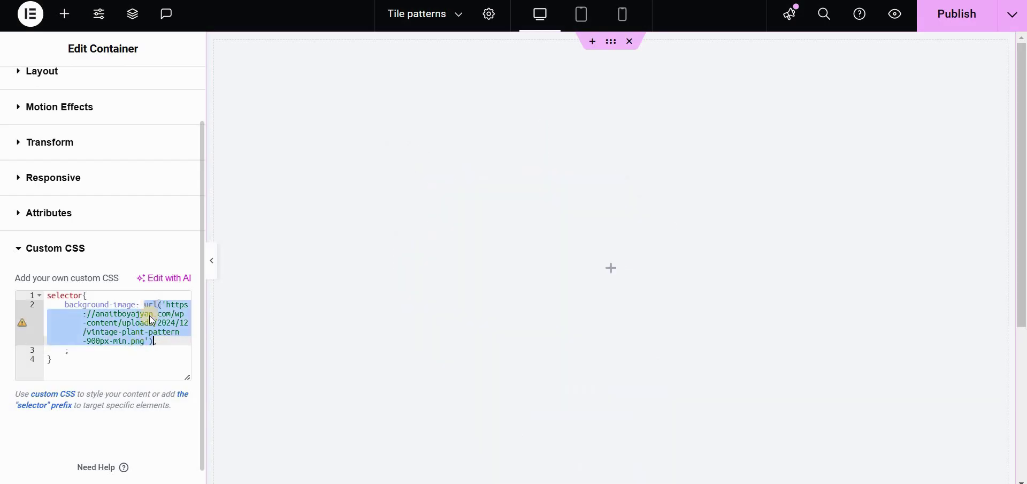
key("ctrl+c")
left_click(66, 351)
key("ctrl+v")
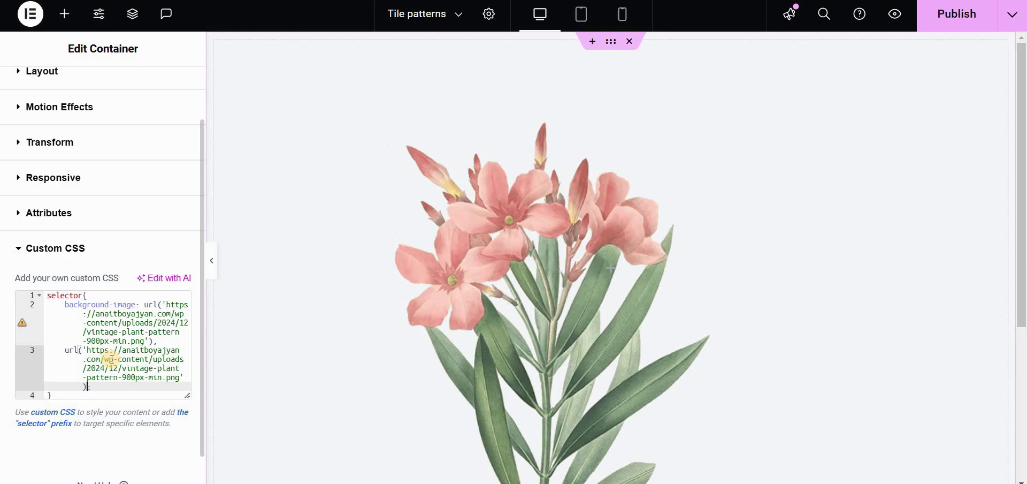
- Add background-size: 100px 100px and background-repeat: repeat to the selector rule
key("Return")
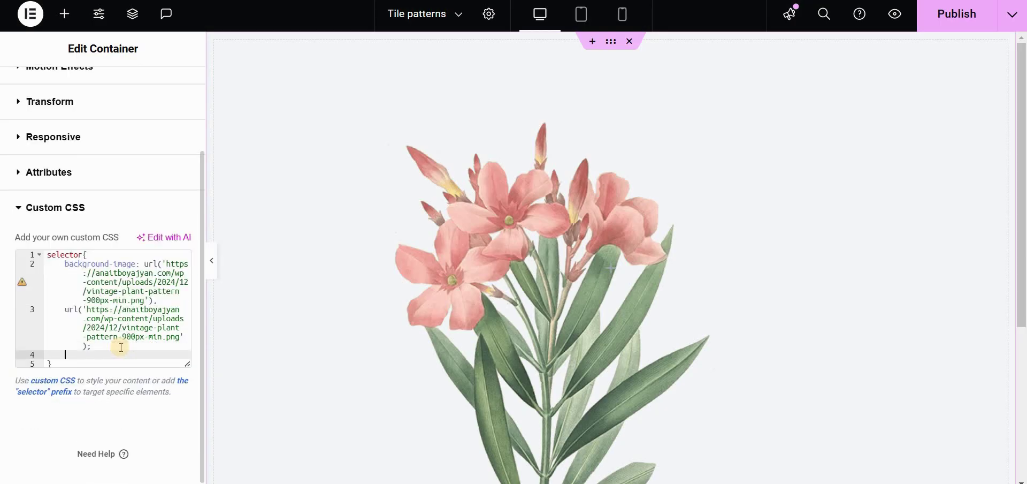
type("background-size")
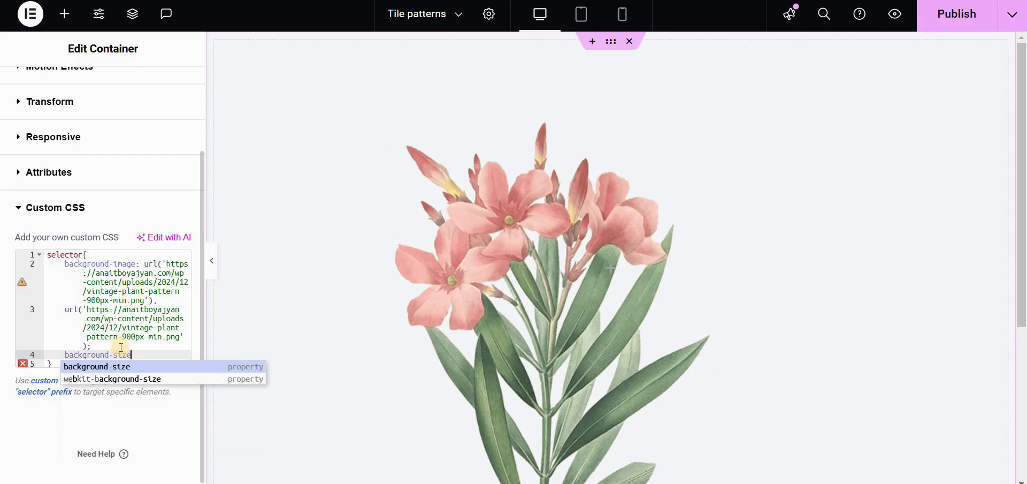
key("Return")
type("100px 100px")
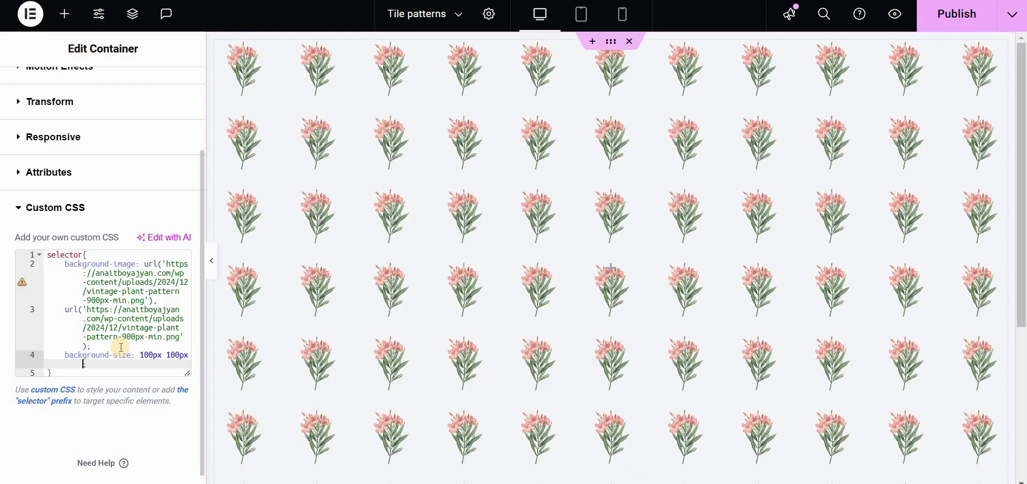
left_click(96, 366)
key("Return")
type("backgro")
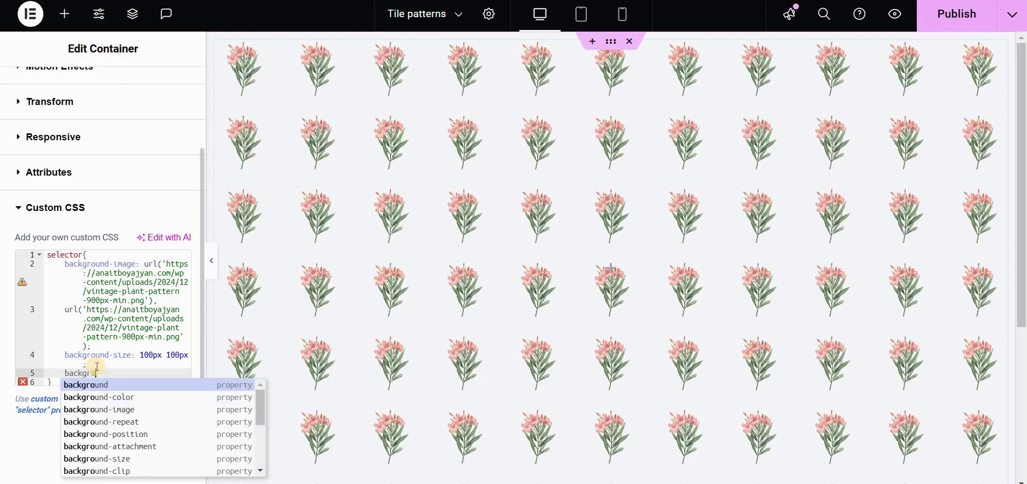
type("und-repeat: rep")
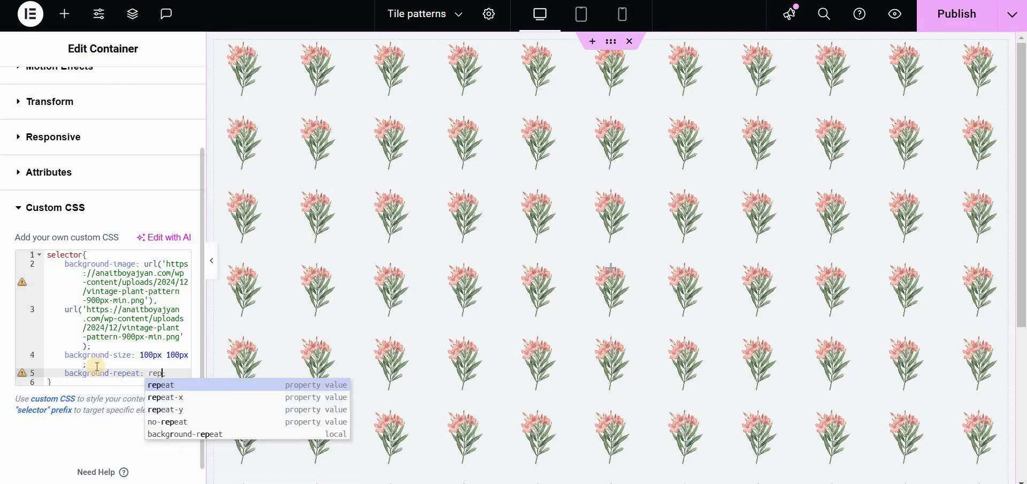
type("eat;")
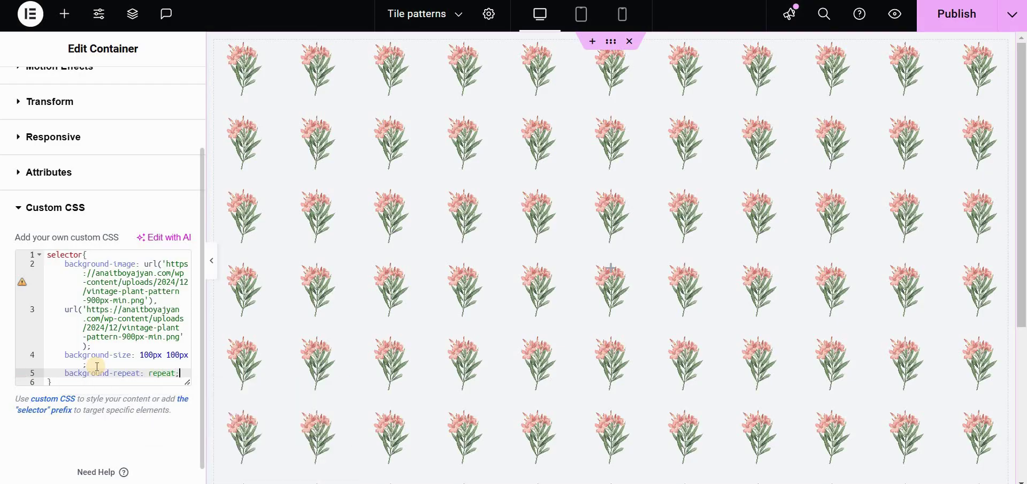
key("Return")
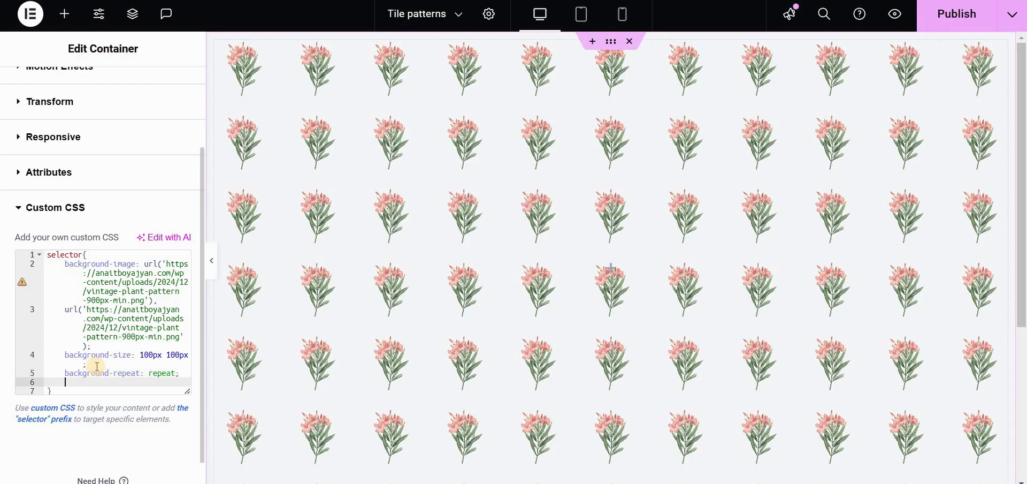
- Add background-position: 0 0, 50px 50px to offset the second flower layer
type("background-position")
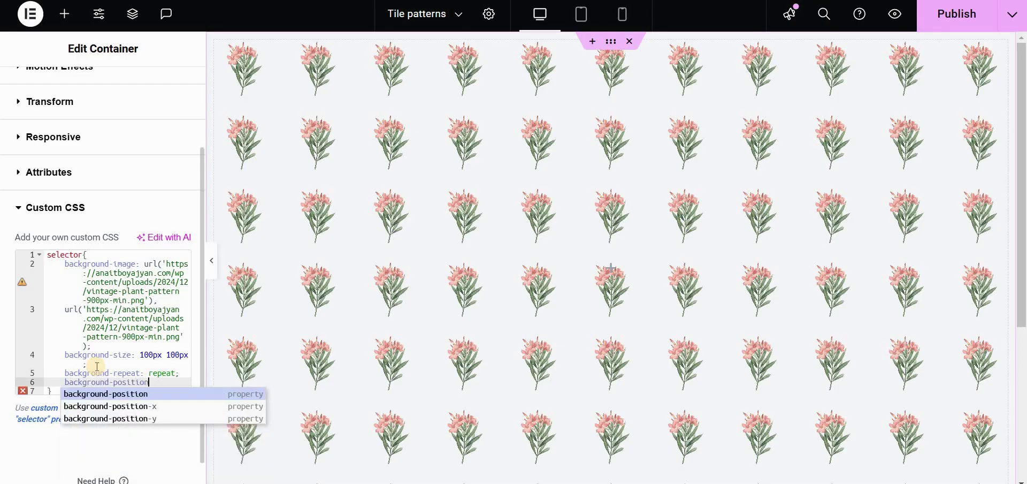
key("Return")
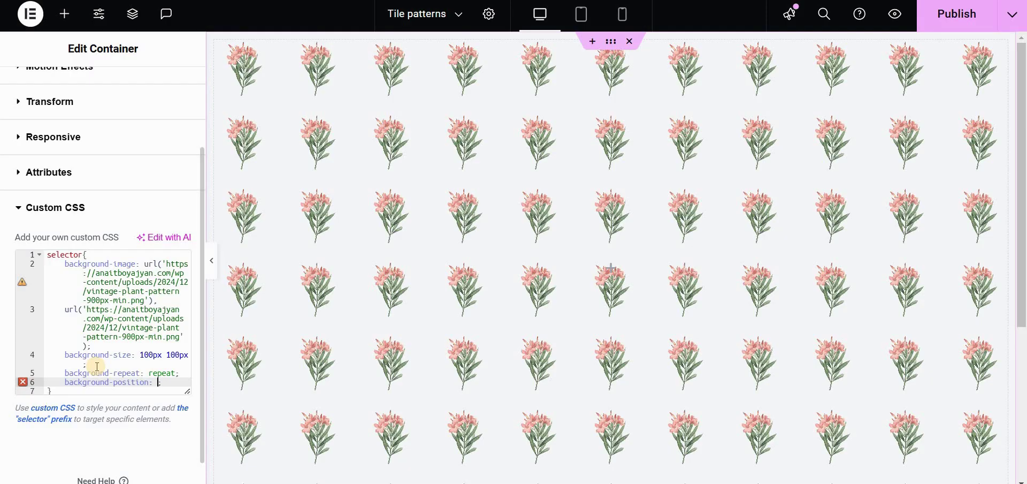
type("0 0")
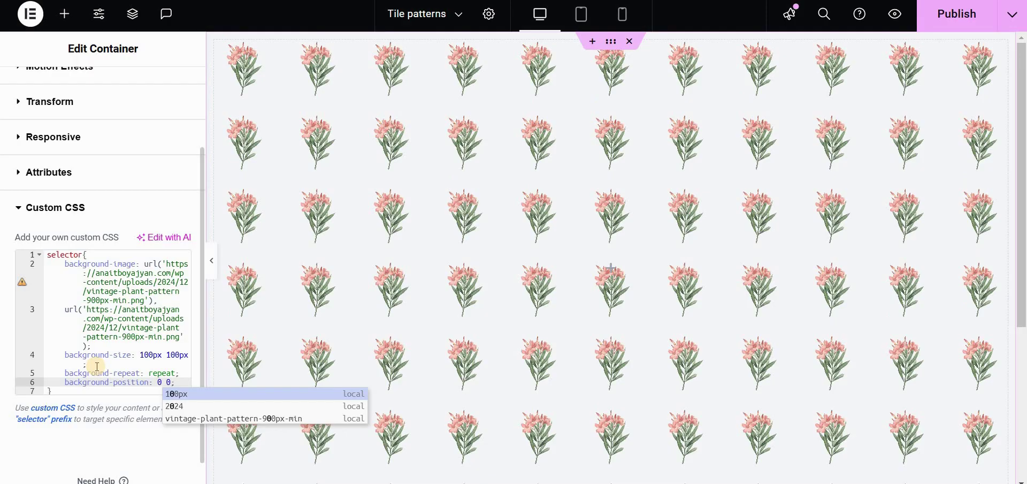
type(",")
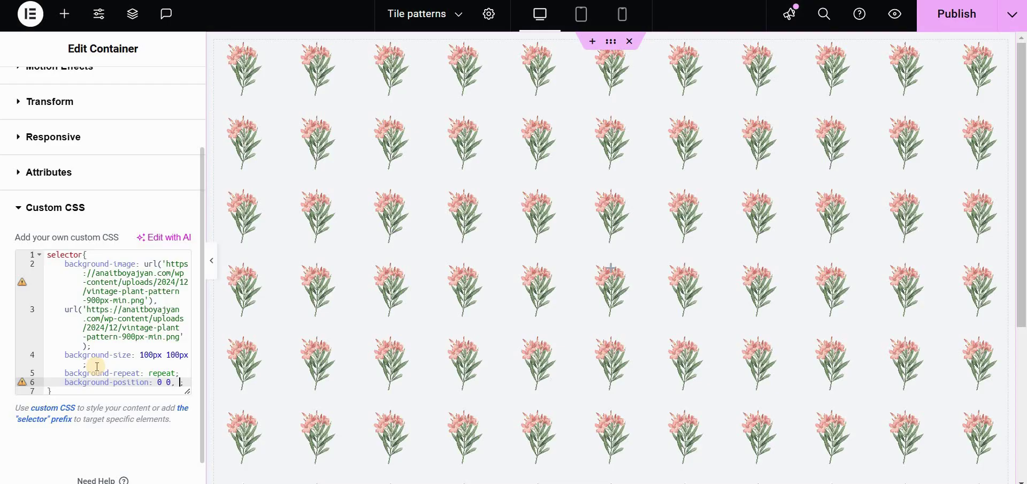
type("50px ")
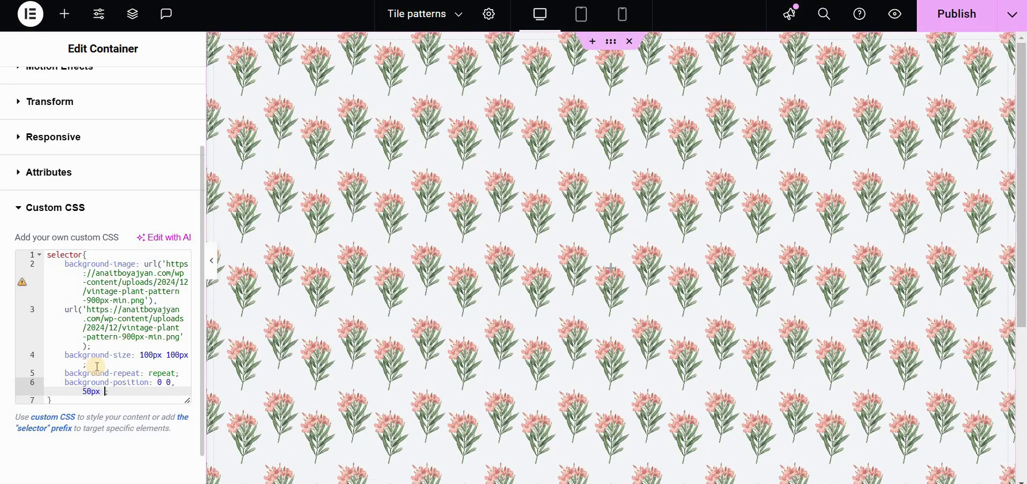
type("50px")
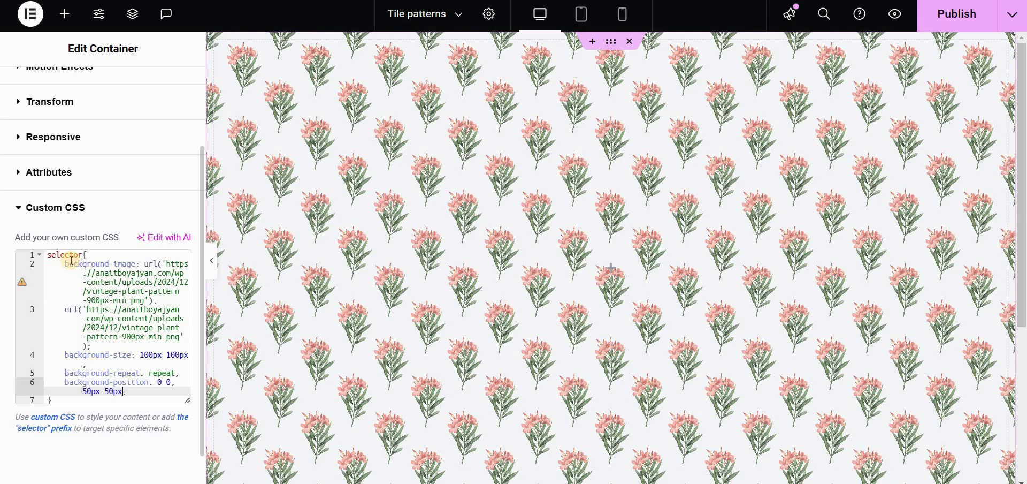
- Delete all of the container's custom CSS
left_click(127, 327)
key("ctrl+a")
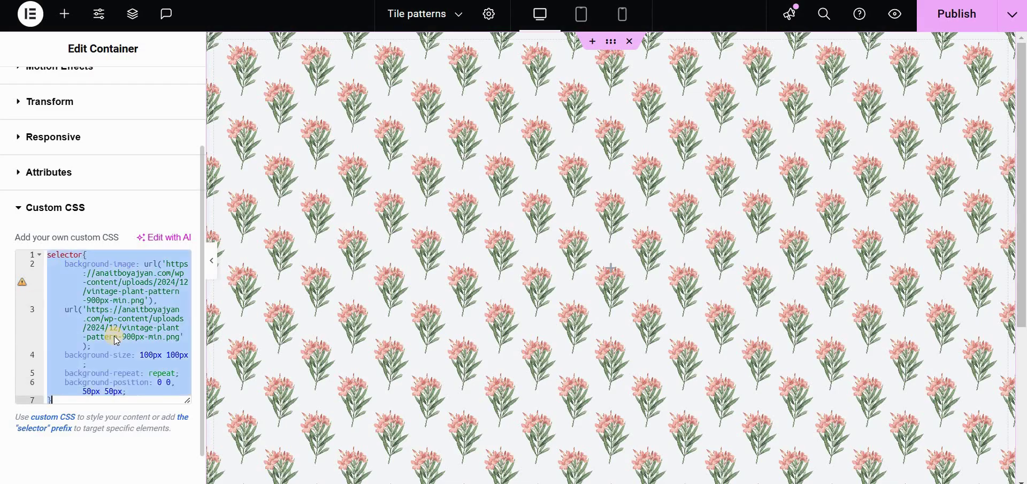
key("BackSpace")
scroll(143, 185, "up", 2)
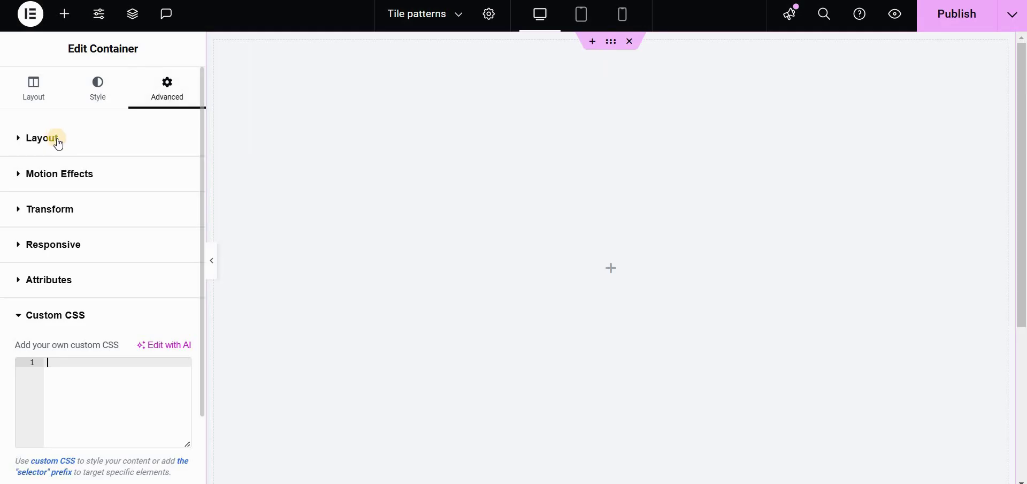
- Give the container the CSS class pattern-bg under Advanced > Layout
left_click(115, 327)
scroll(133, 385, "down", 2)
left_click(137, 395)
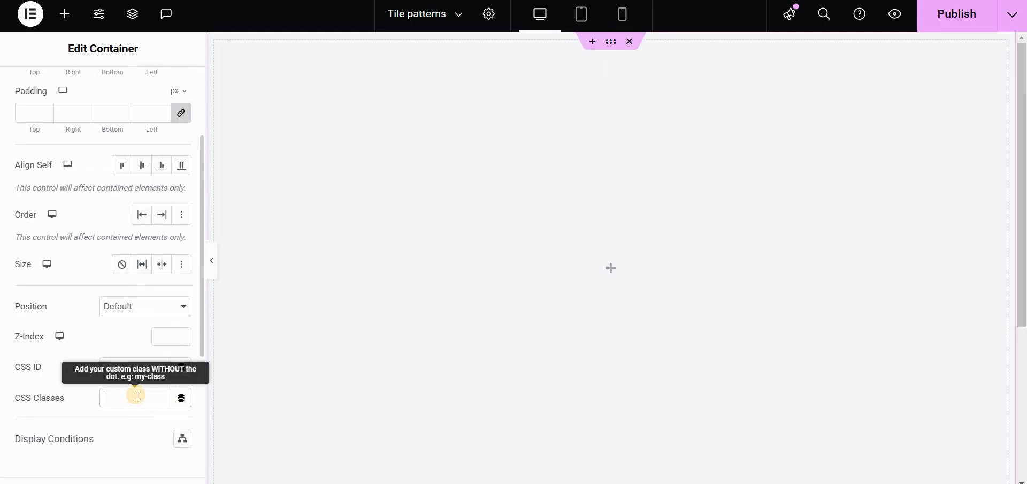
type("pattern-bg")
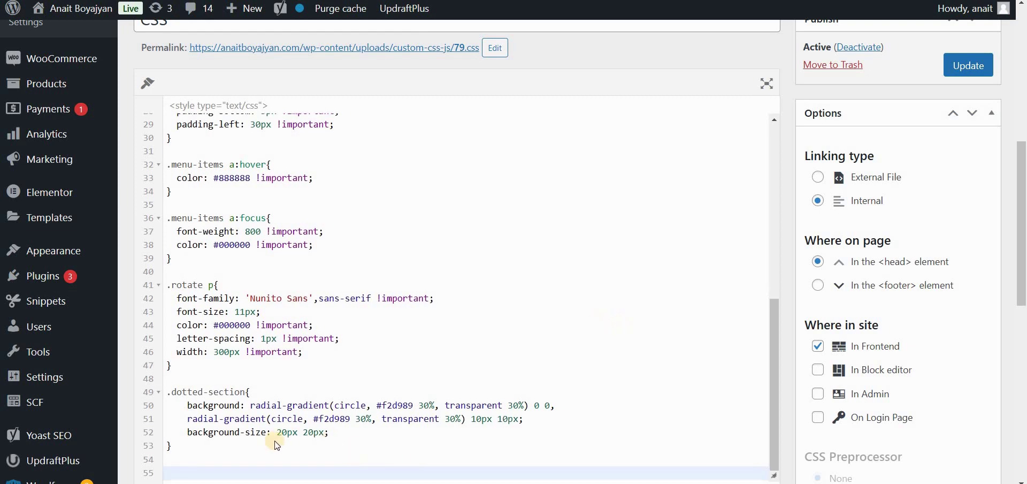
- Write a .pattern-bg rule with the pasted flower background declarations and save the snippet
scroll(246, 406, "down", 1)
scroll(245, 408, "down", 1)
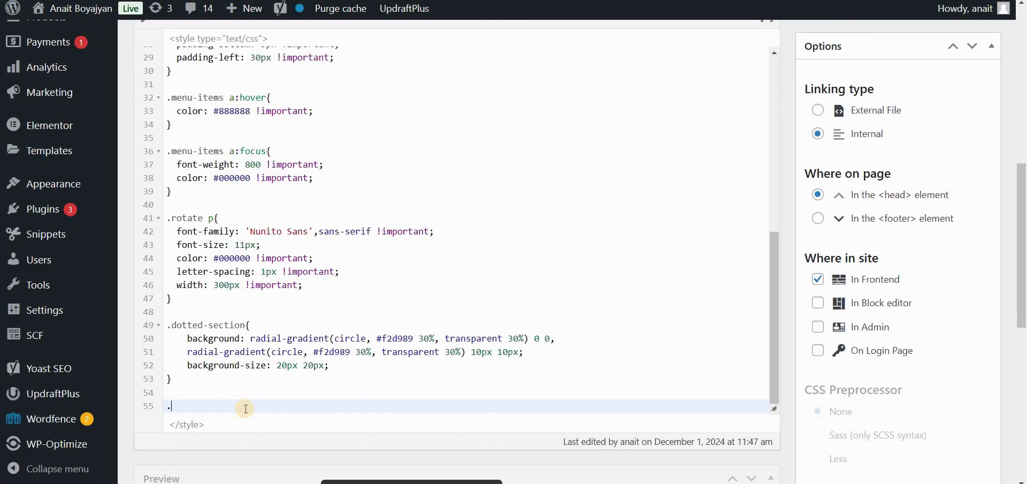
type("pattern-bg{")
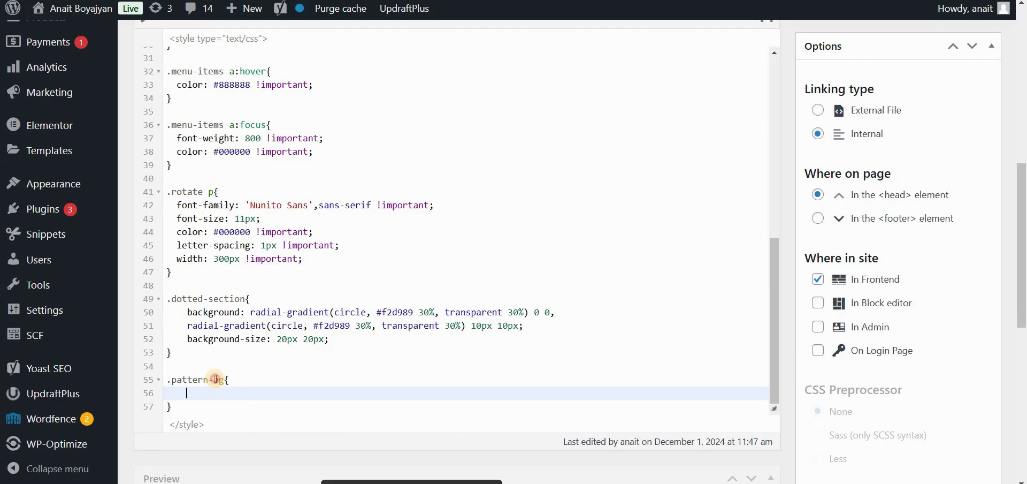
double_click(183, 380)
left_click(172, 381)
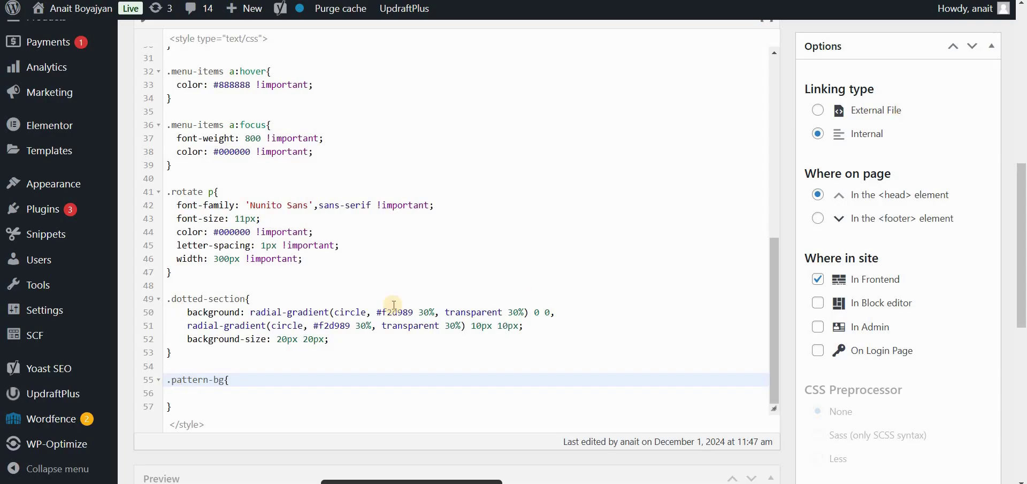
key("ctrl+v")
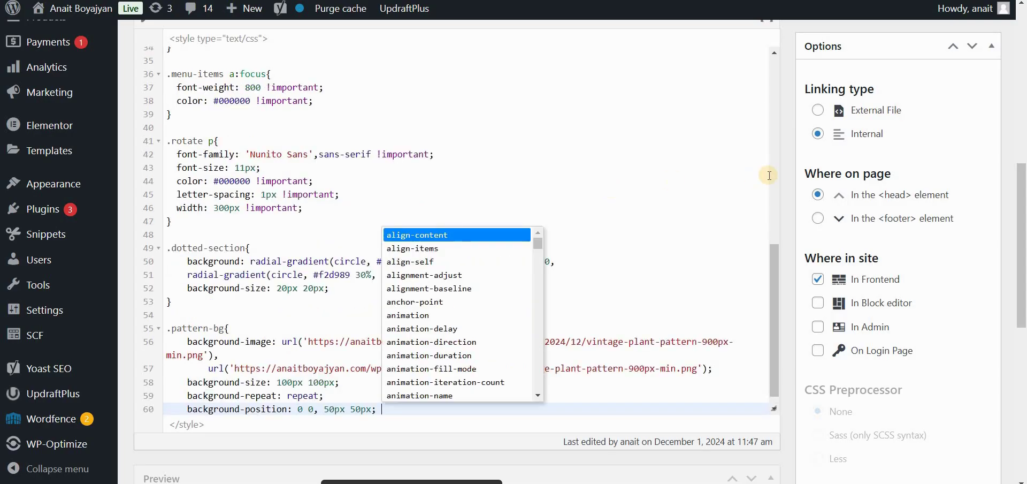
scroll(962, 140, "up", 2)
key("ctrl+s")
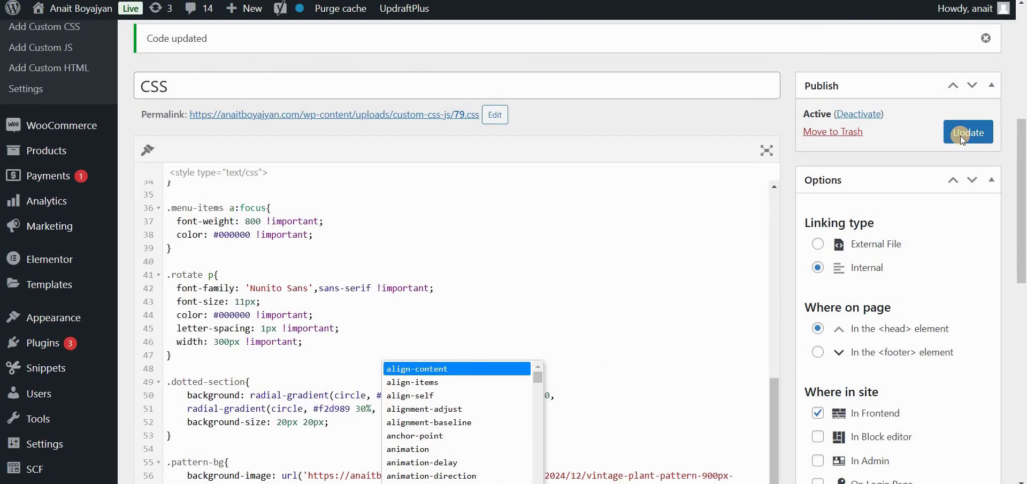
left_click(961, 136)
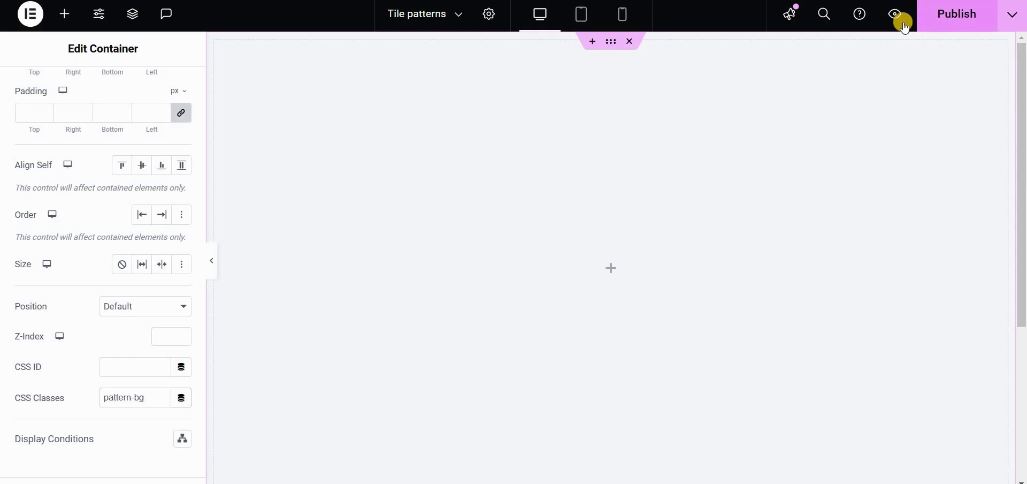
- Preview the page to see the staggered flower tiles on the live site
left_click(903, 25)
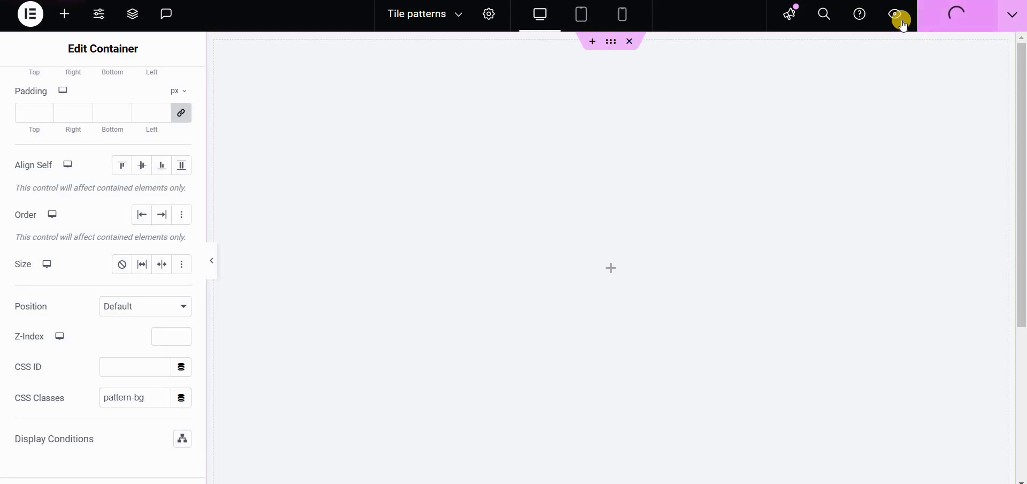